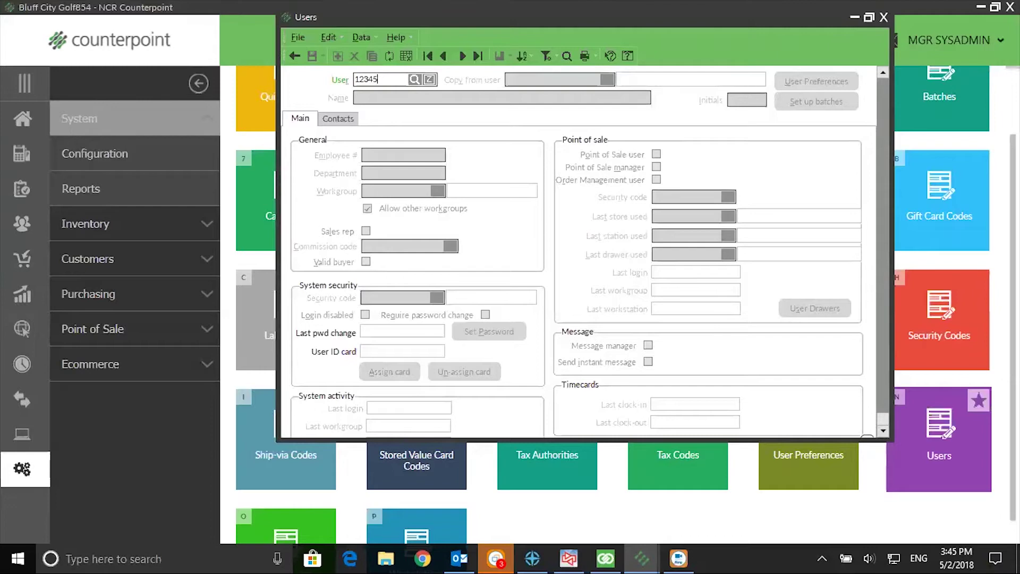
# Commit the new user ID in the Users form's User field.
pyautogui.press('Tab')
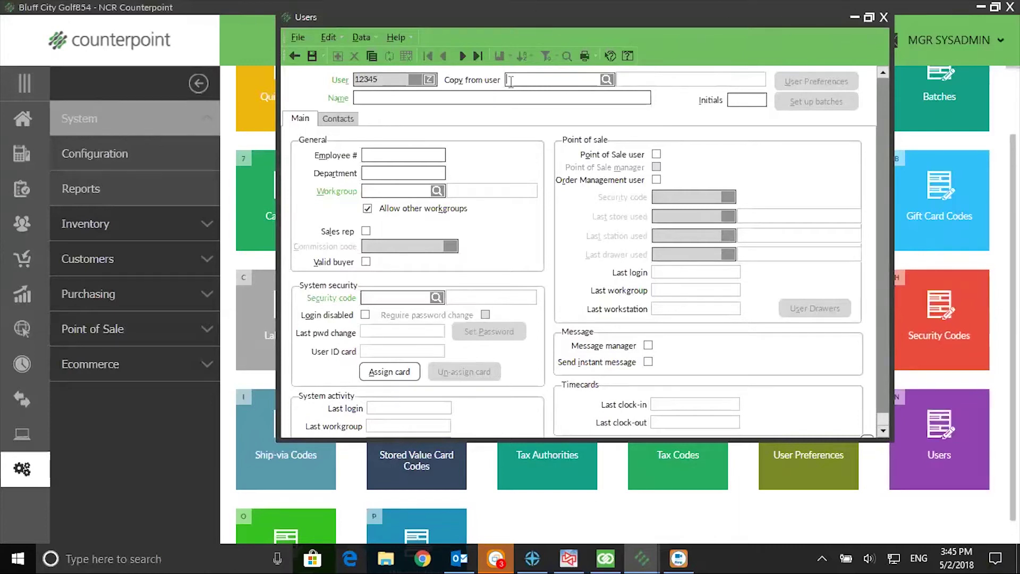
# Copy settings from the MGR (Manager) user into the new user.
pyautogui.click(607, 79)
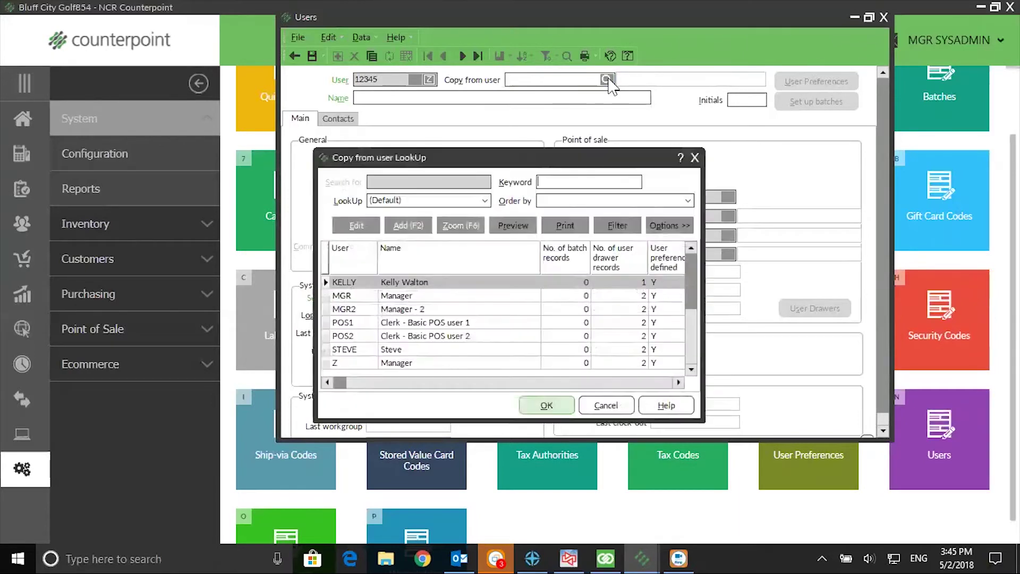
pyautogui.click(392, 298)
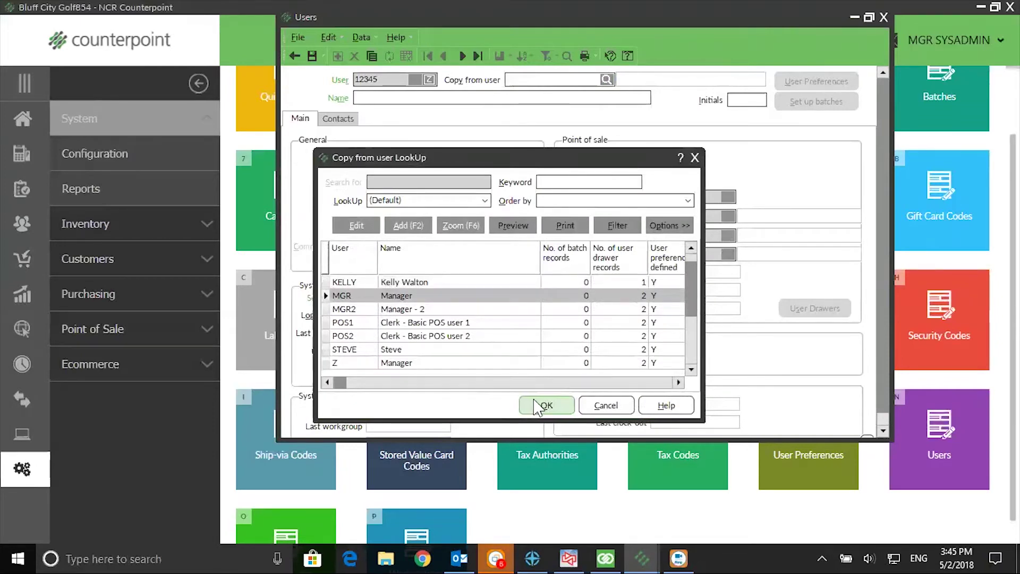
pyautogui.click(536, 406)
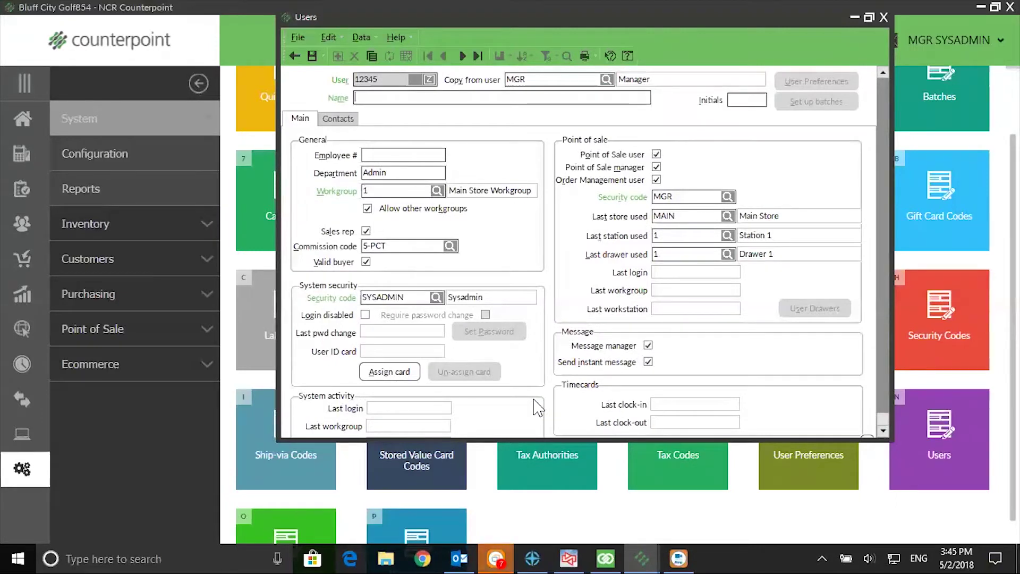
# Fill in the user's full name, initials and employee number.
pyautogui.click(734, 95)
pyautogui.write('JT')
pyautogui.click(379, 156)
pyautogui.write('12345')
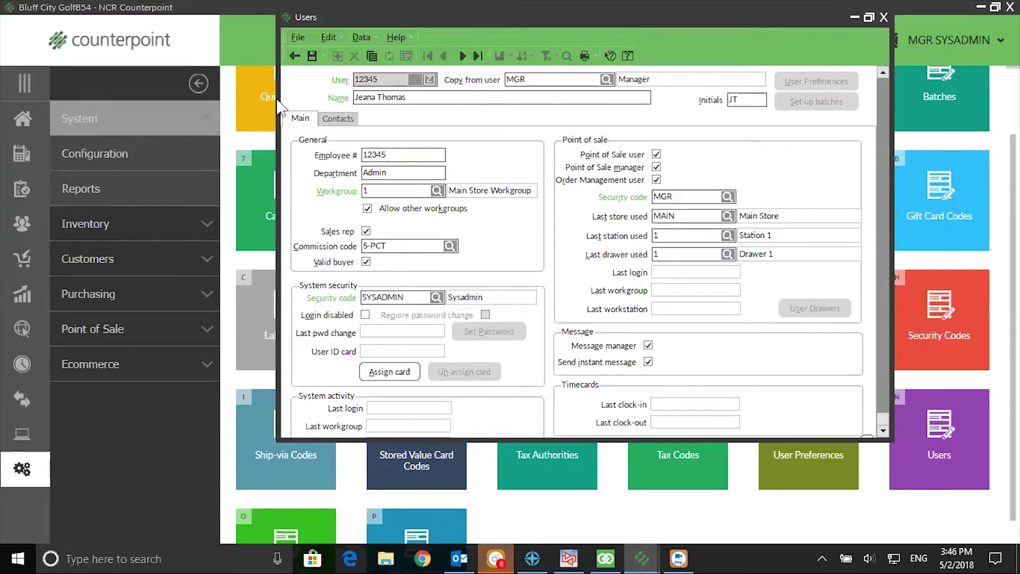
# Set Department to Purchasing and leave Allow other workgroups checked.
pyautogui.press('Tab')
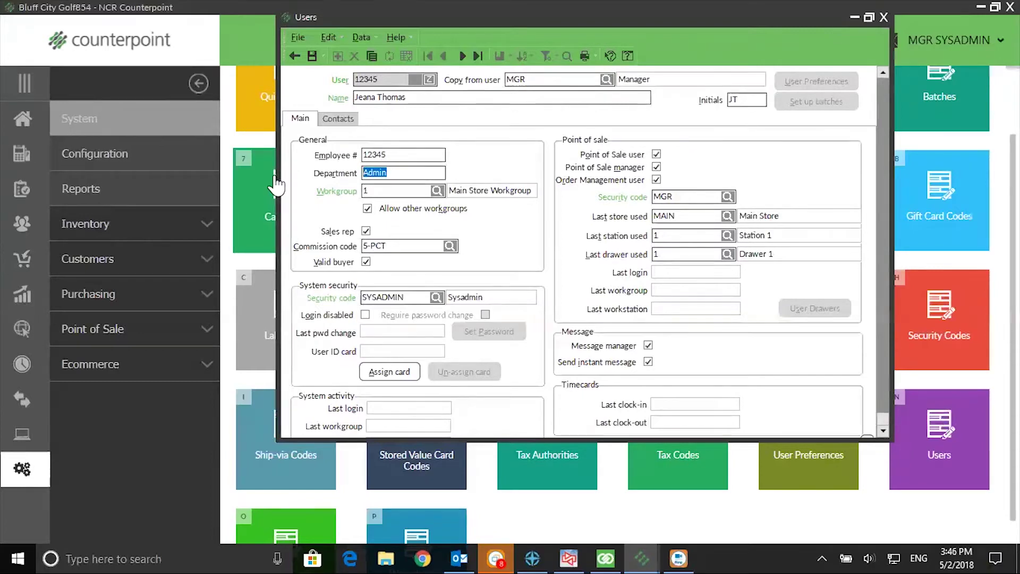
pyautogui.write('Purchasing')
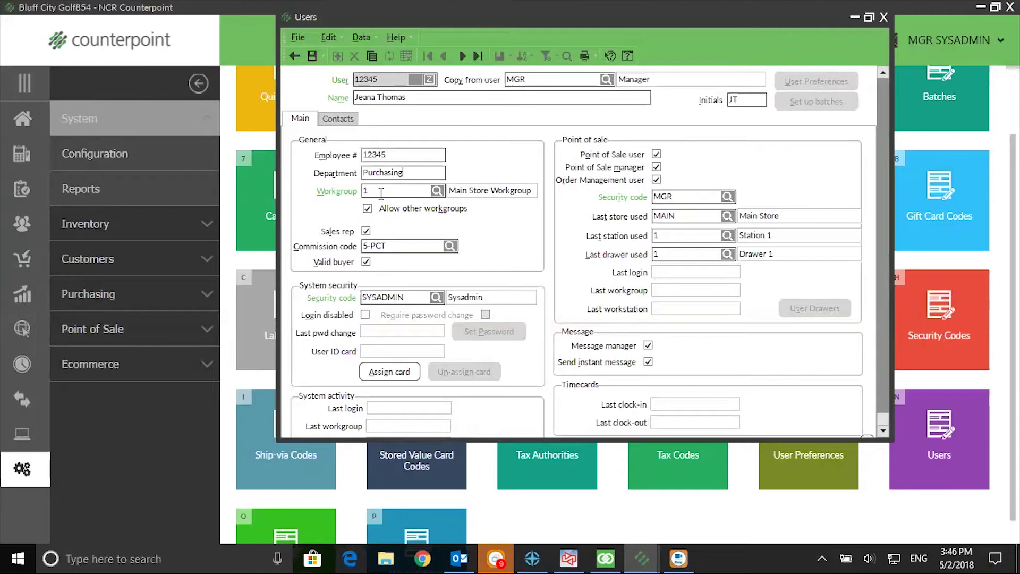
pyautogui.click(367, 208)
pyautogui.click(367, 208)
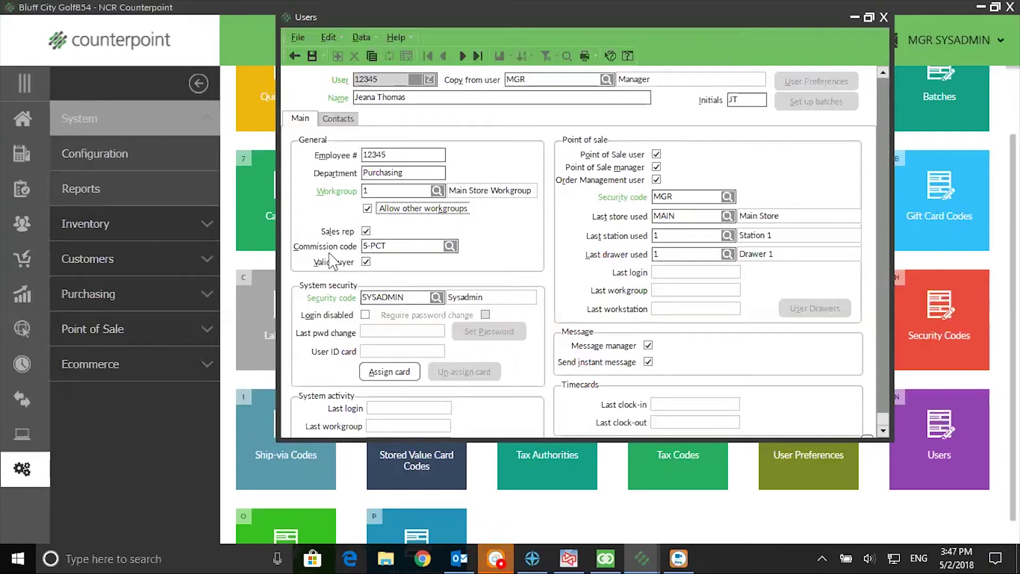
pyautogui.click(450, 246)
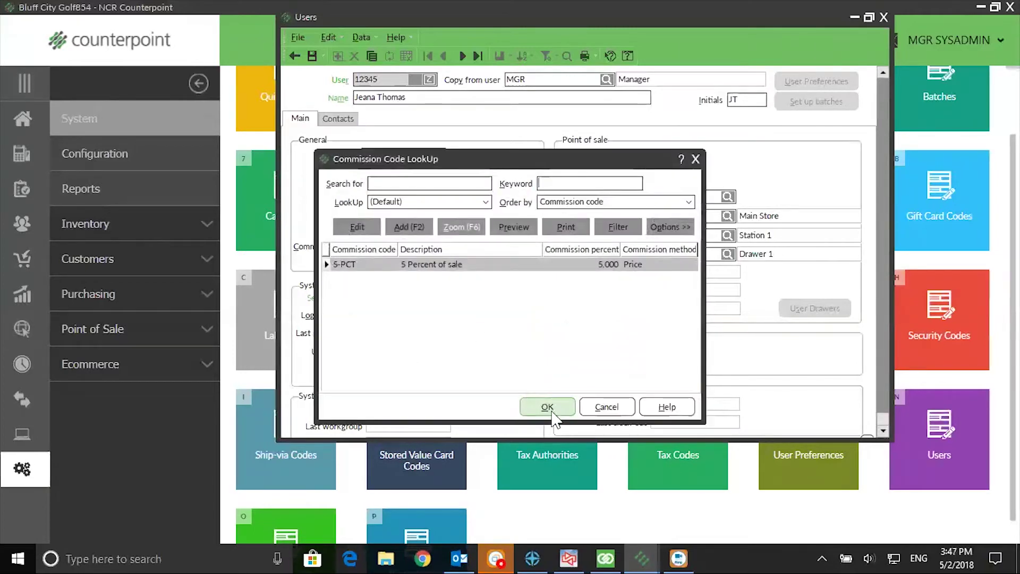
pyautogui.click(552, 412)
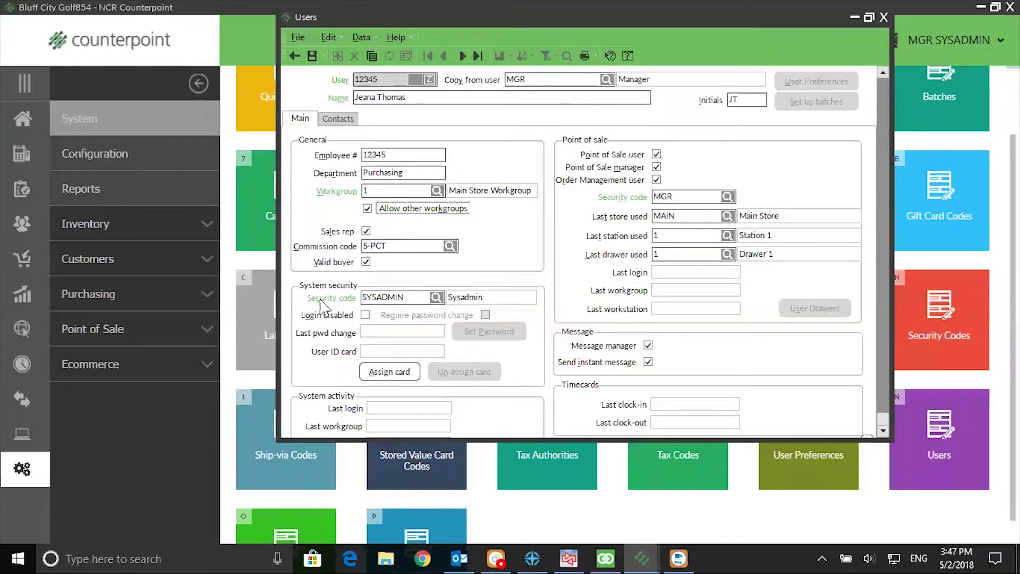
pyautogui.click(437, 298)
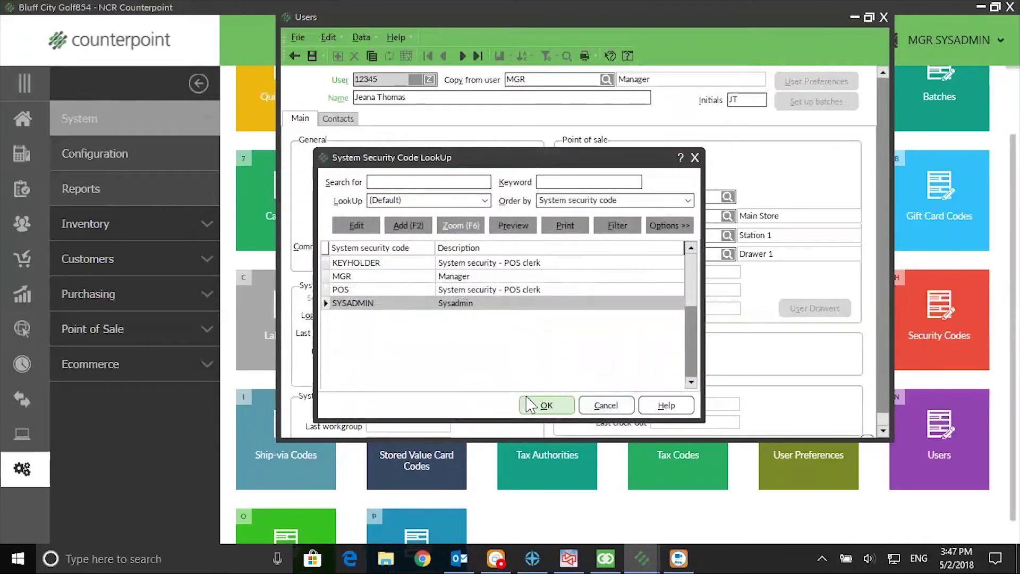
pyautogui.click(535, 406)
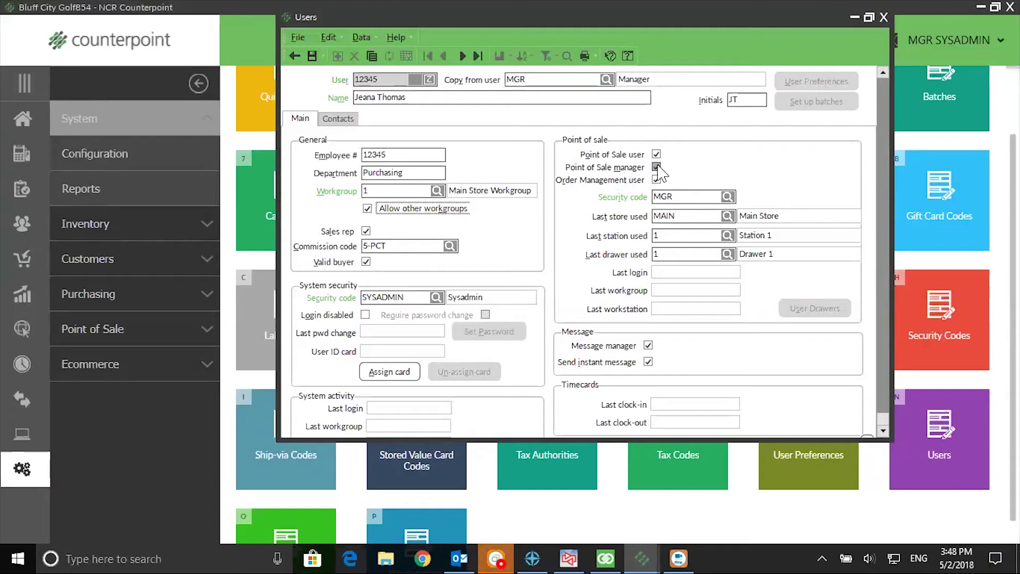
pyautogui.click(657, 167)
pyautogui.click(728, 197)
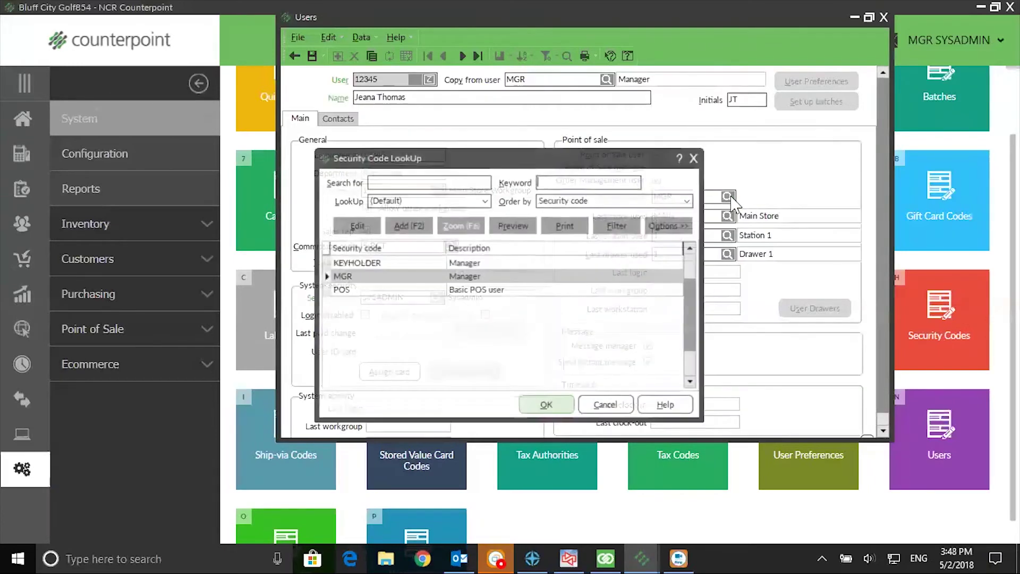
pyautogui.click(547, 410)
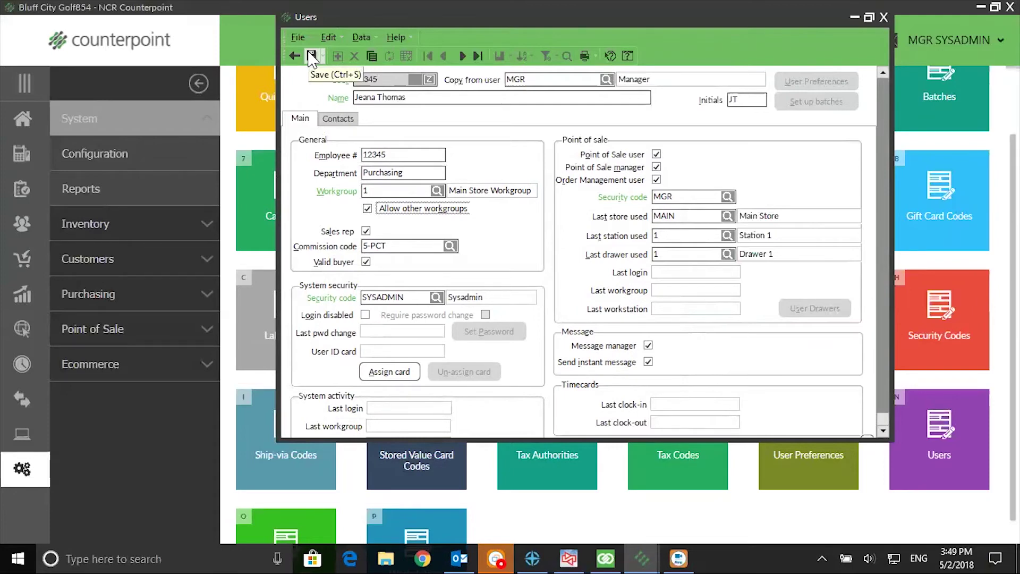
# Save the new user record and bring up its User Drawers settings.
pyautogui.click(312, 55)
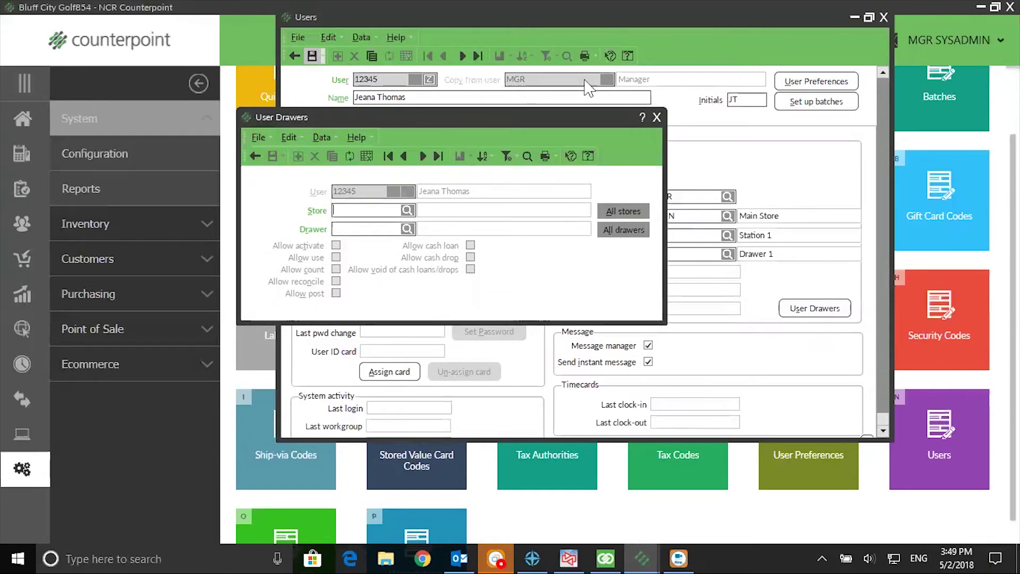
pyautogui.click(657, 117)
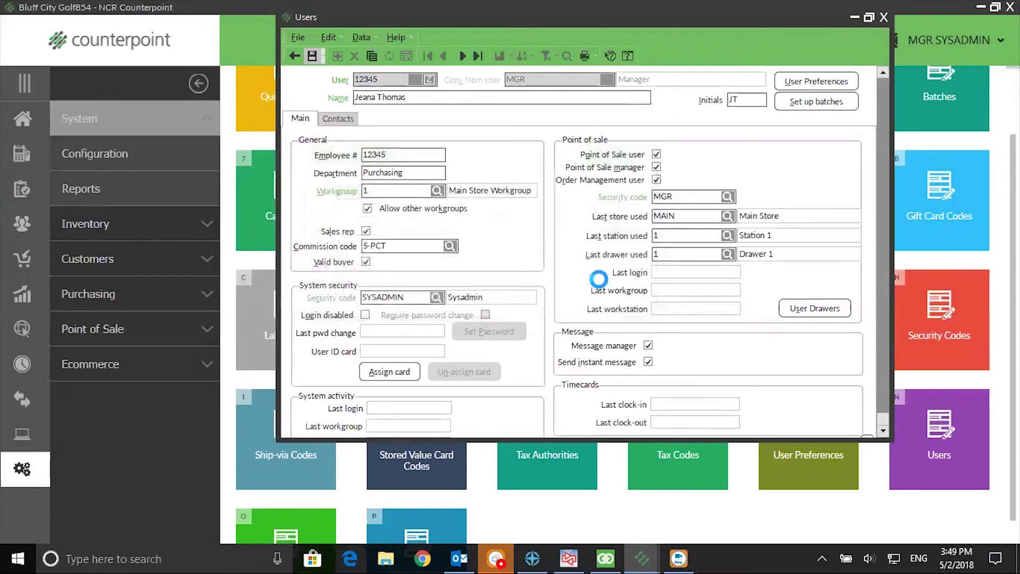
pyautogui.click(816, 81)
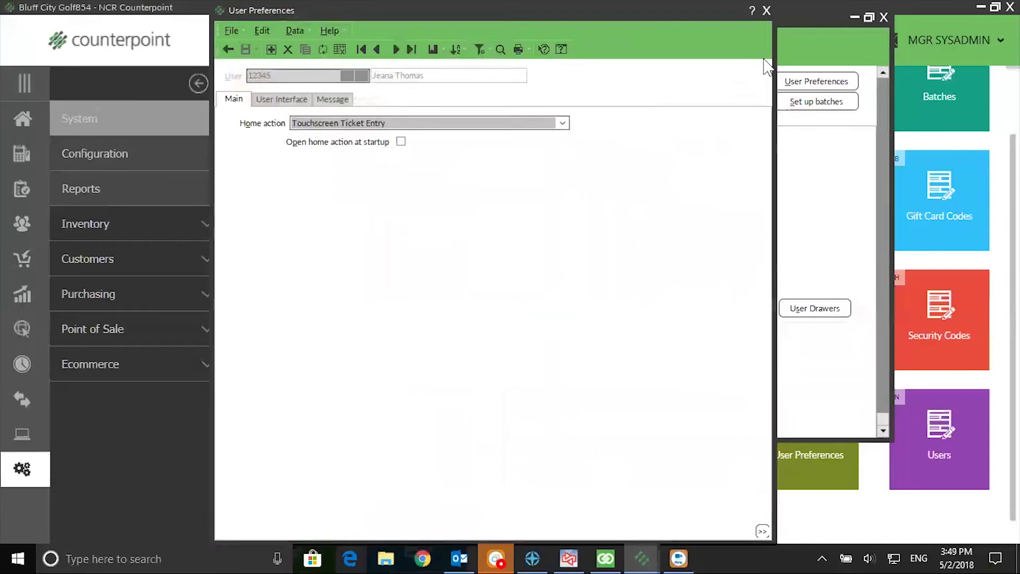
pyautogui.click(766, 10)
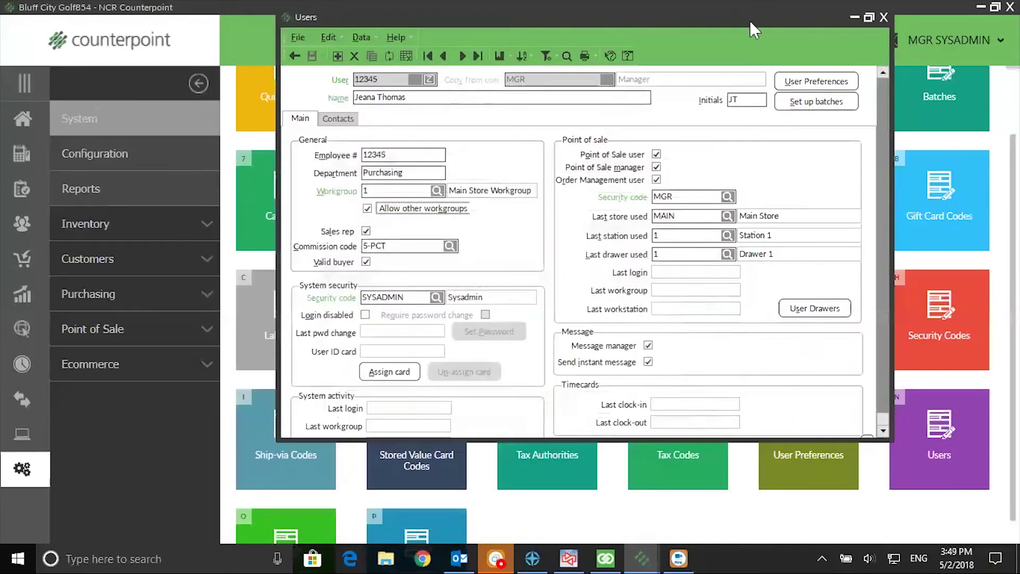
pyautogui.click(808, 308)
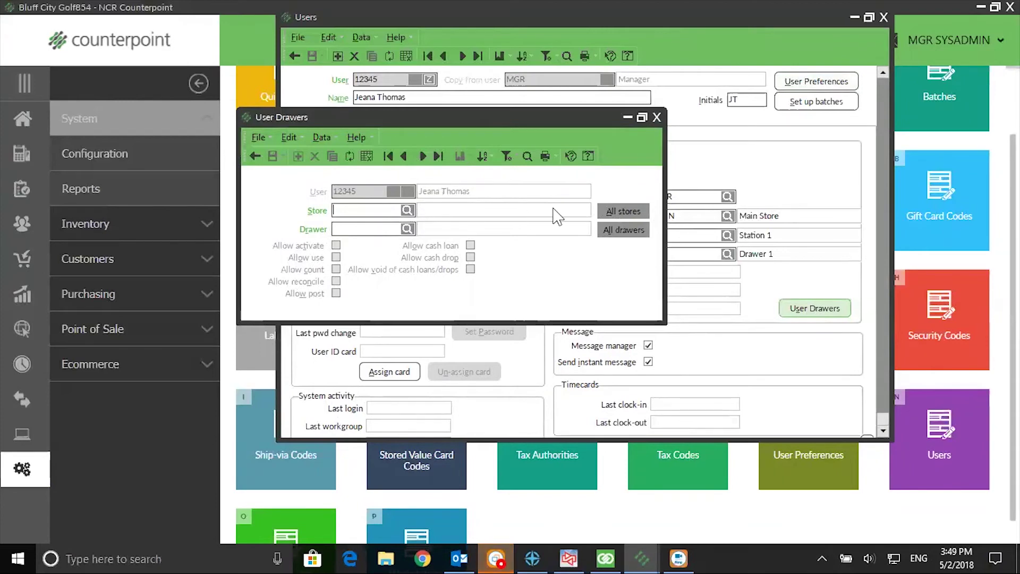
# Grant access to all stores and drawers with every permission, then close User Drawers.
pyautogui.click(622, 211)
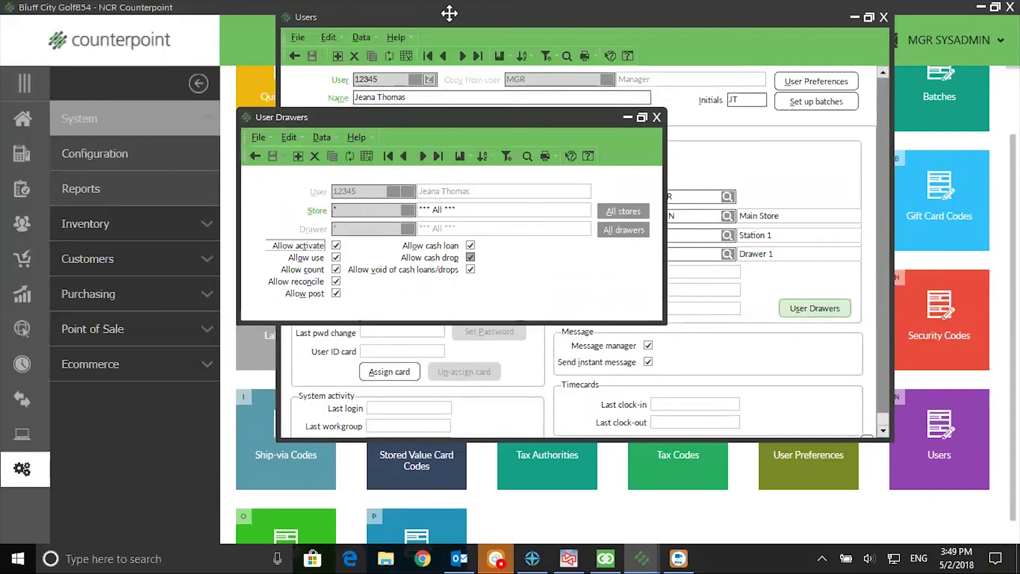
pyautogui.click(657, 117)
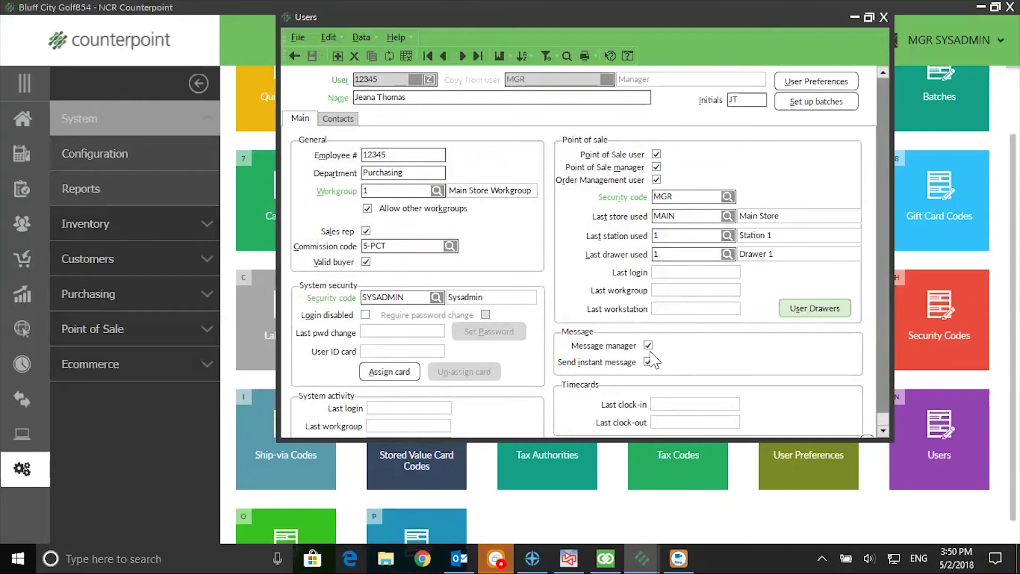
# Review User Interface preferences keeping the Default scheme, then close the Users form.
pyautogui.click(827, 80)
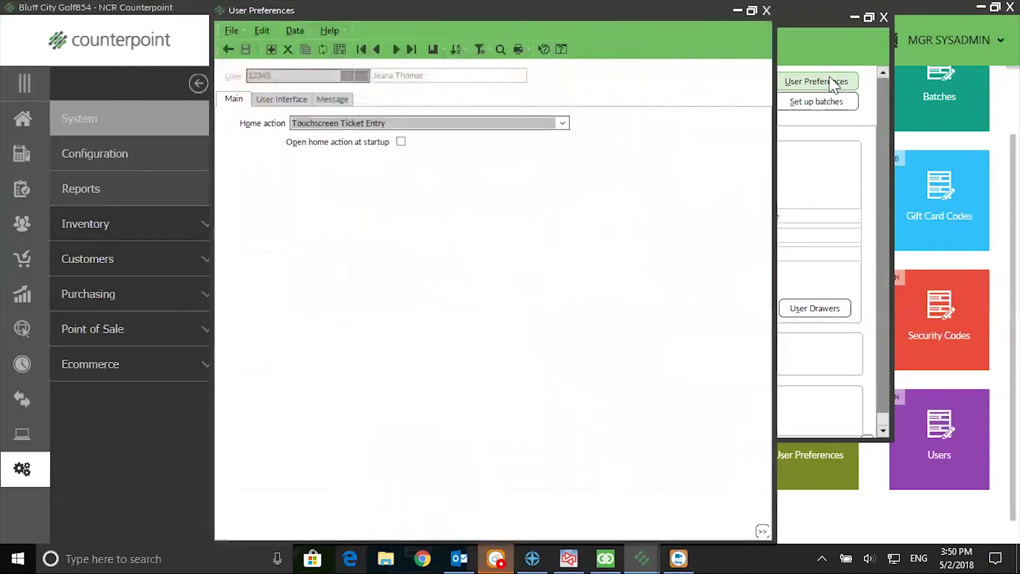
pyautogui.click(291, 103)
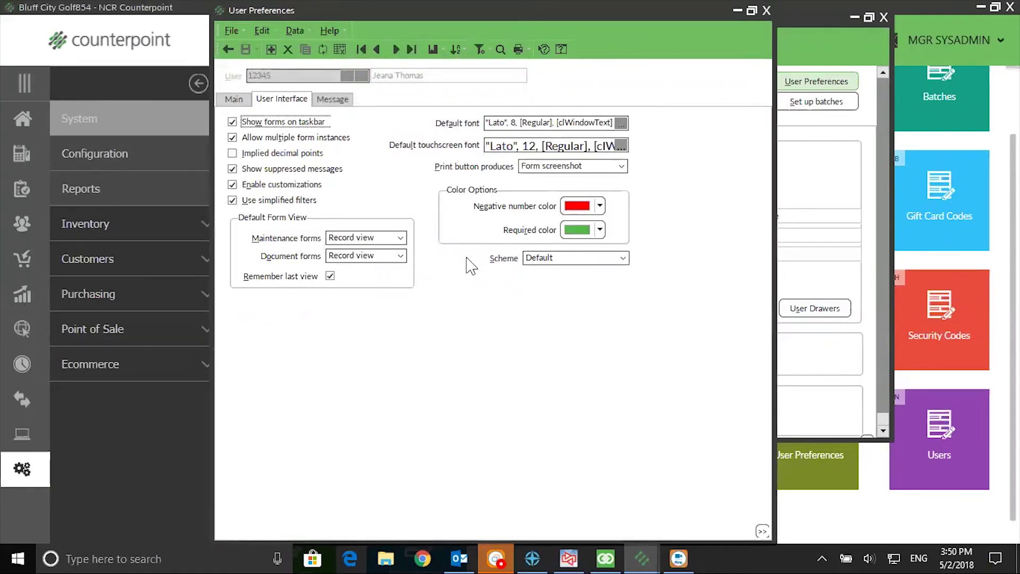
pyautogui.click(622, 258)
pyautogui.click(622, 259)
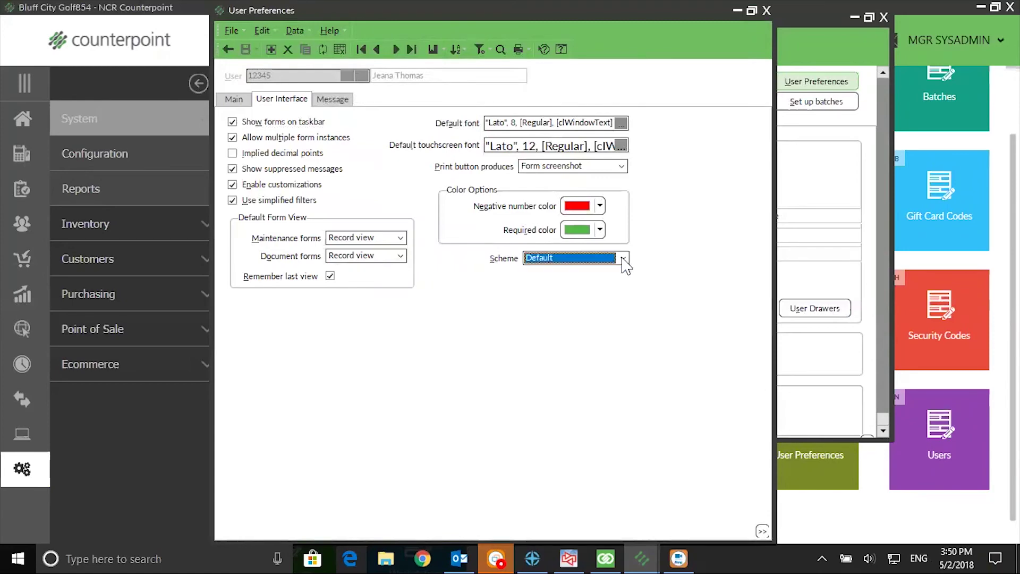
pyautogui.click(767, 10)
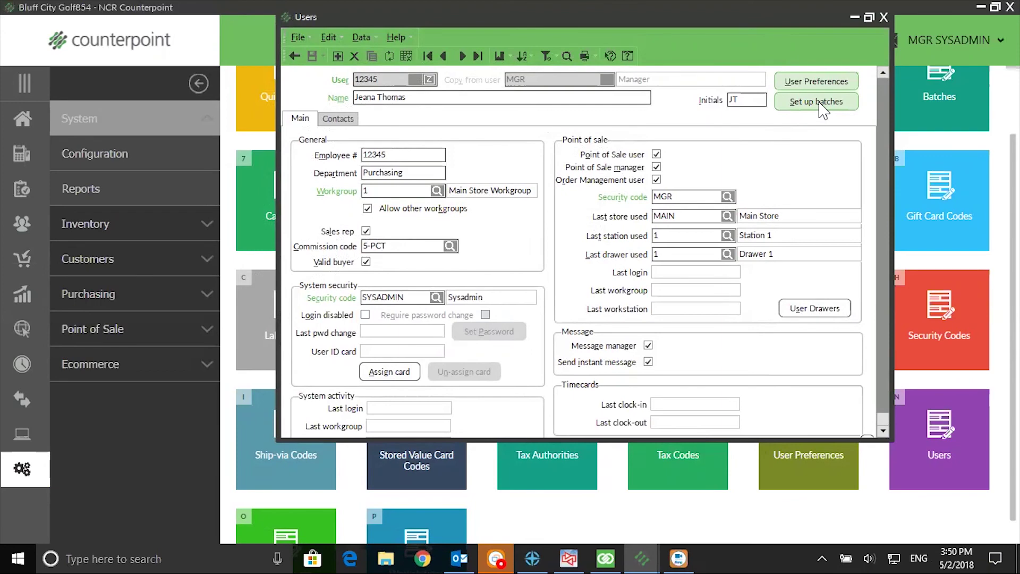
pyautogui.click(880, 16)
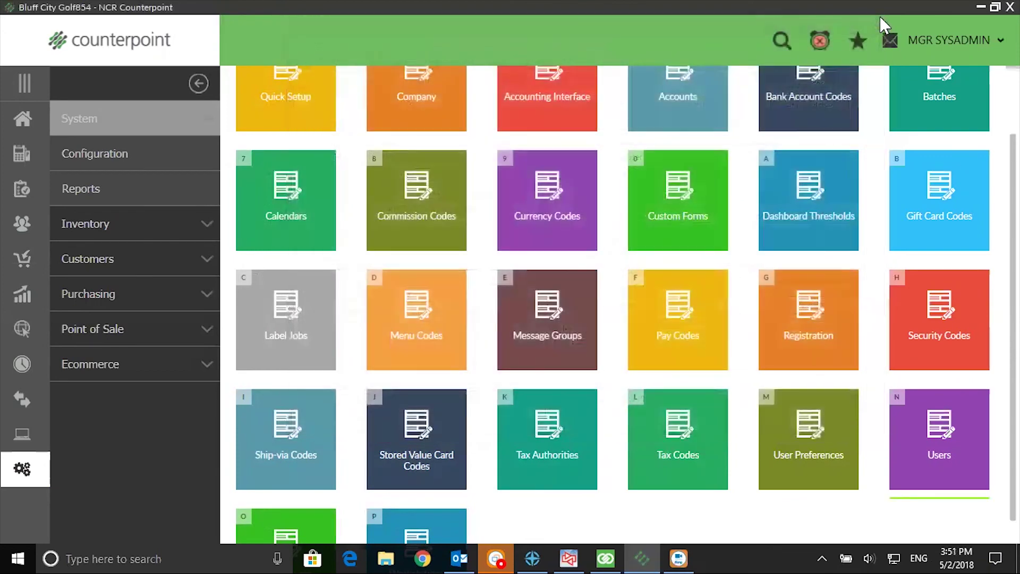